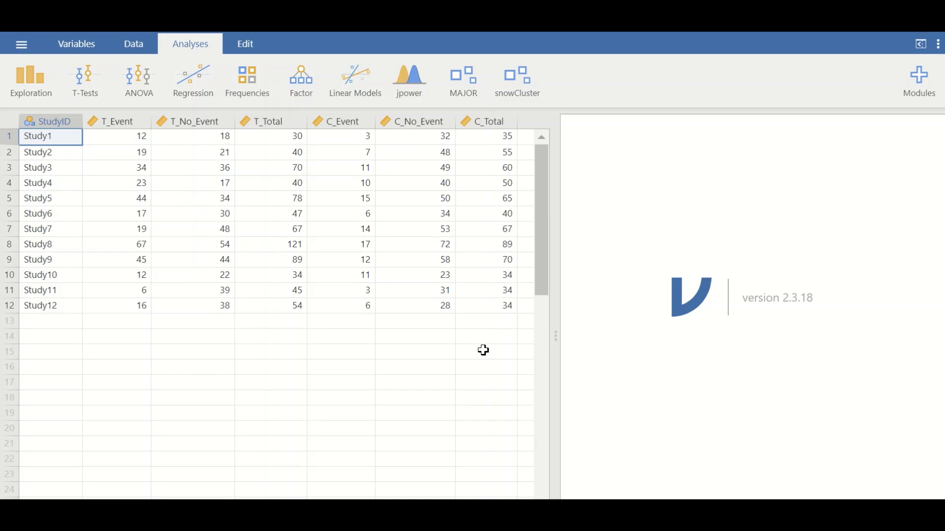
Step: Start a MAJOR Dichotomous Models meta-analysis and assign StudyID as the study label
left_click(475, 90)
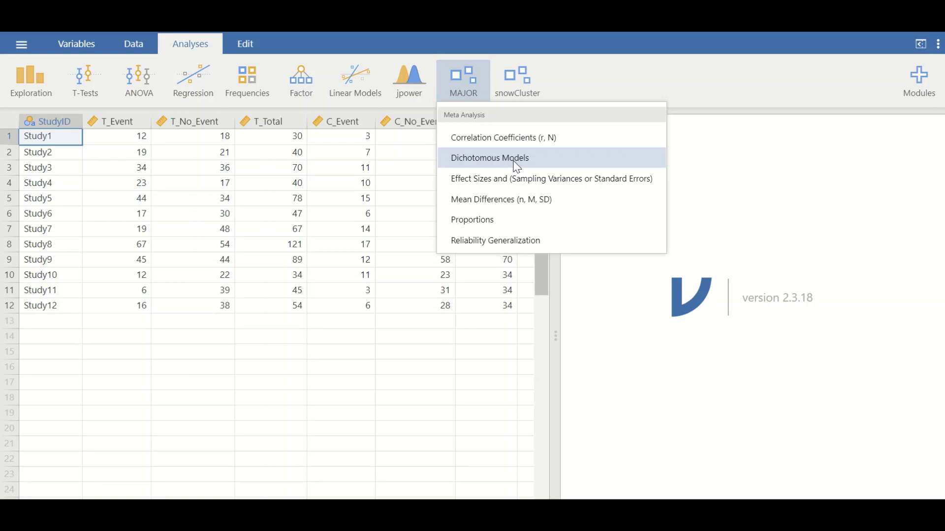
left_click(517, 167)
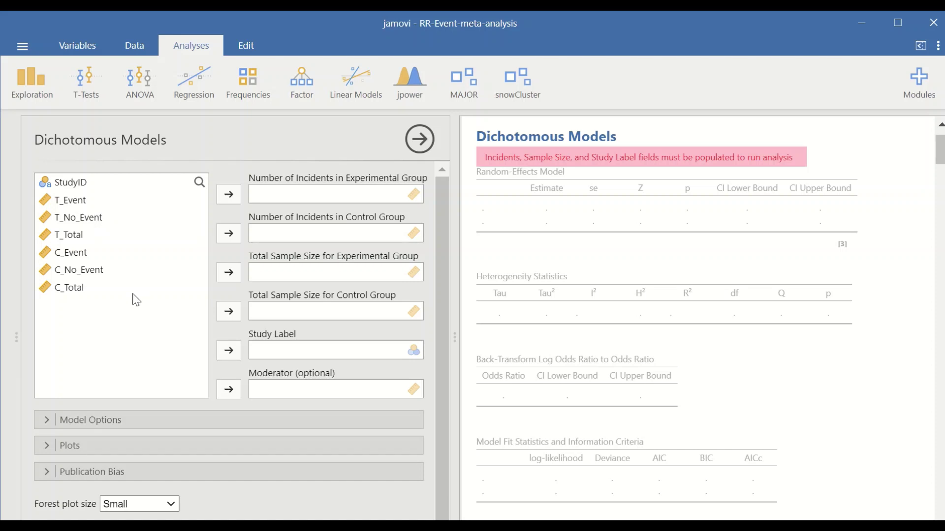
left_click(68, 183)
left_click_drag(87, 185, 304, 361)
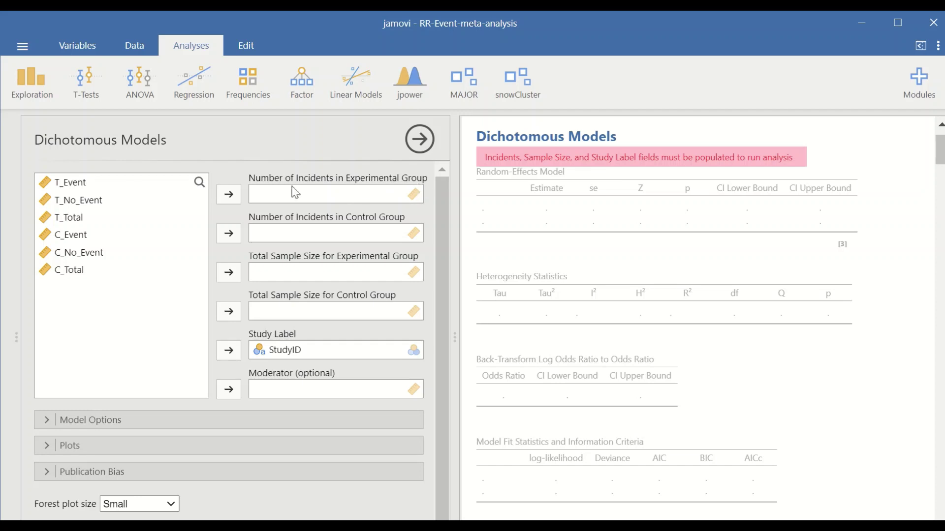
Step: Assign T_Event as the number of incidents in the experimental group and C_Event as the number in the control group
left_click(62, 184)
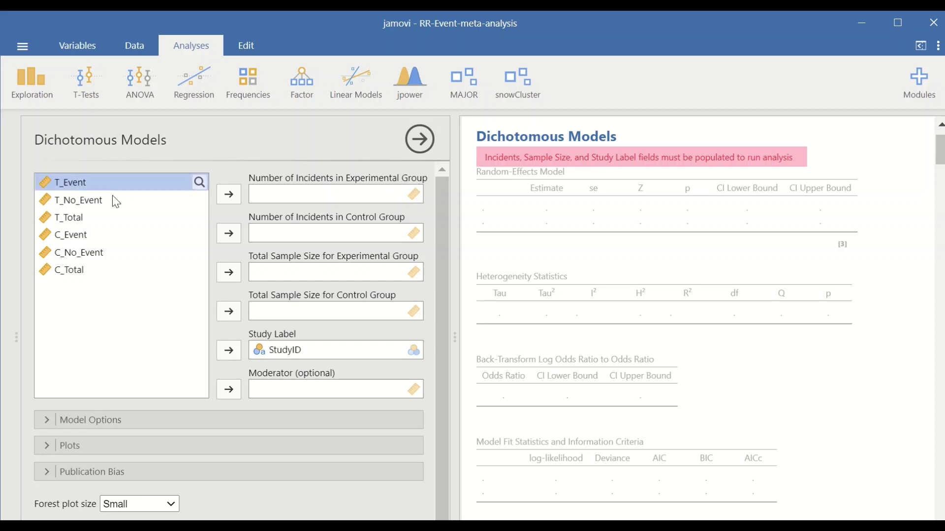
left_click(235, 200)
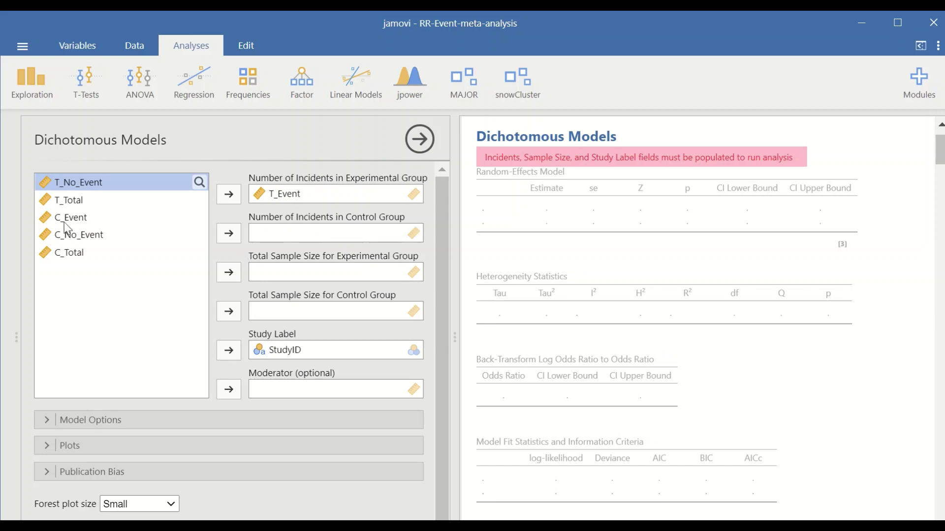
left_click(132, 222)
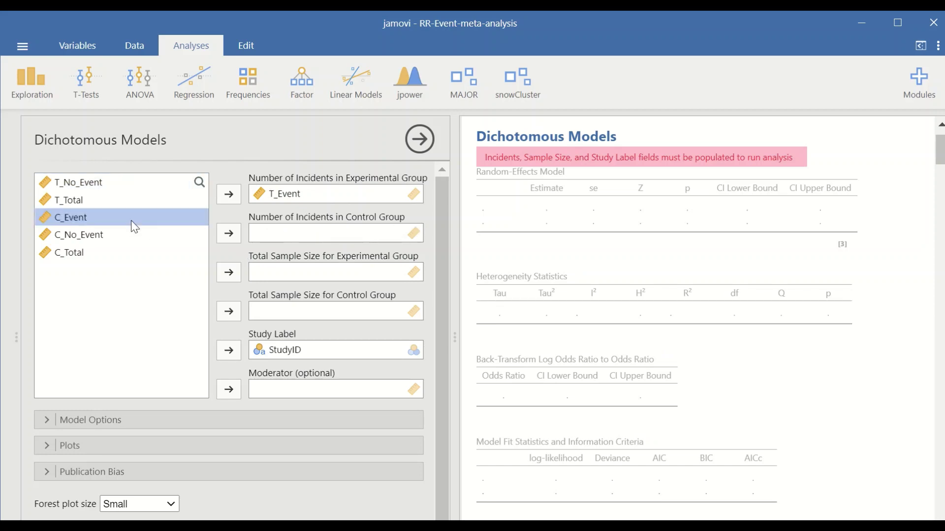
left_click(234, 242)
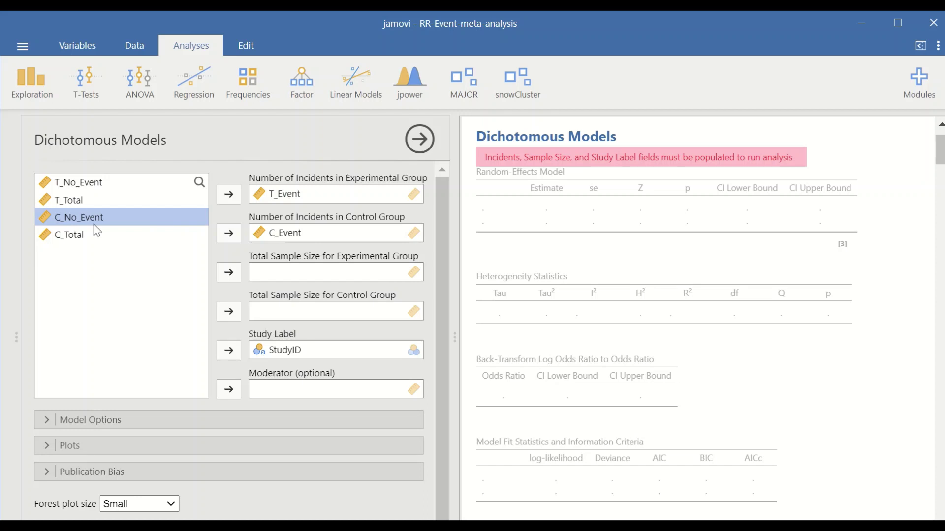
Step: Assign T_Total as the total sample size for the experimental group and C_Total for the control group
left_click(69, 201)
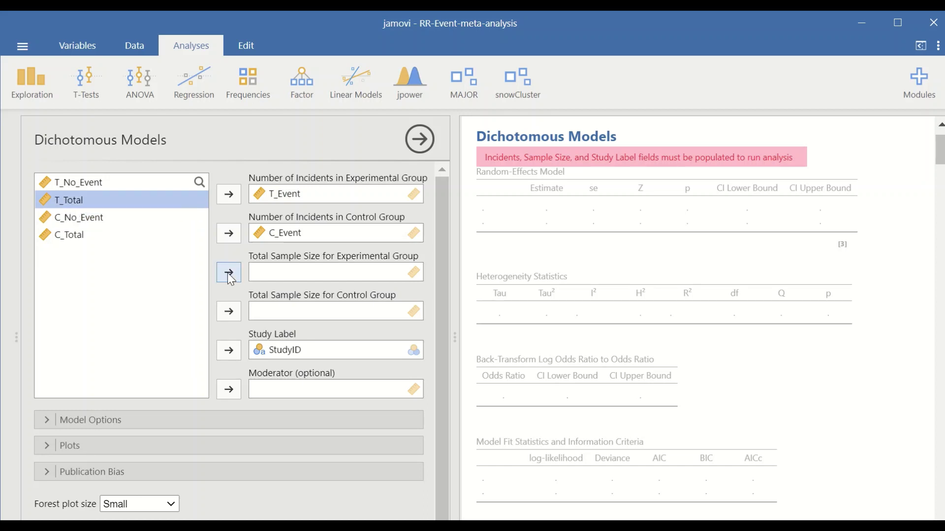
left_click(229, 274)
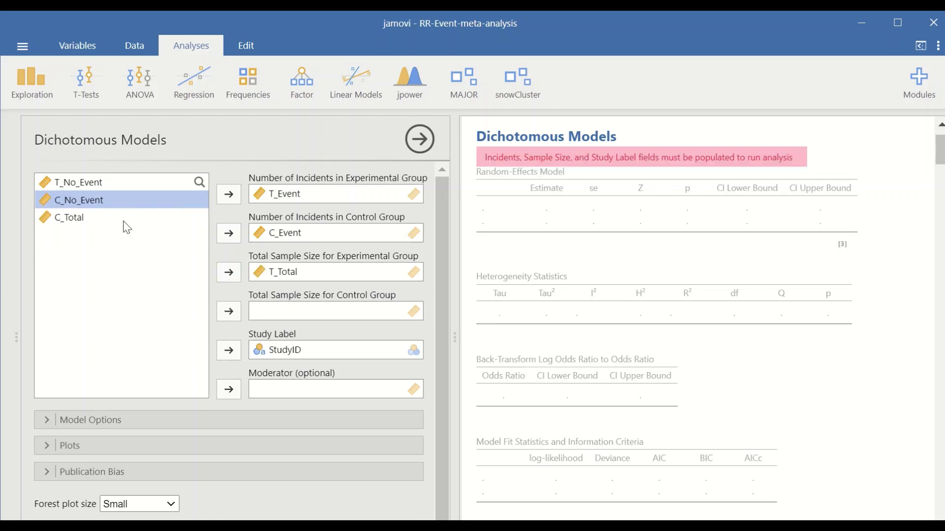
left_click(68, 220)
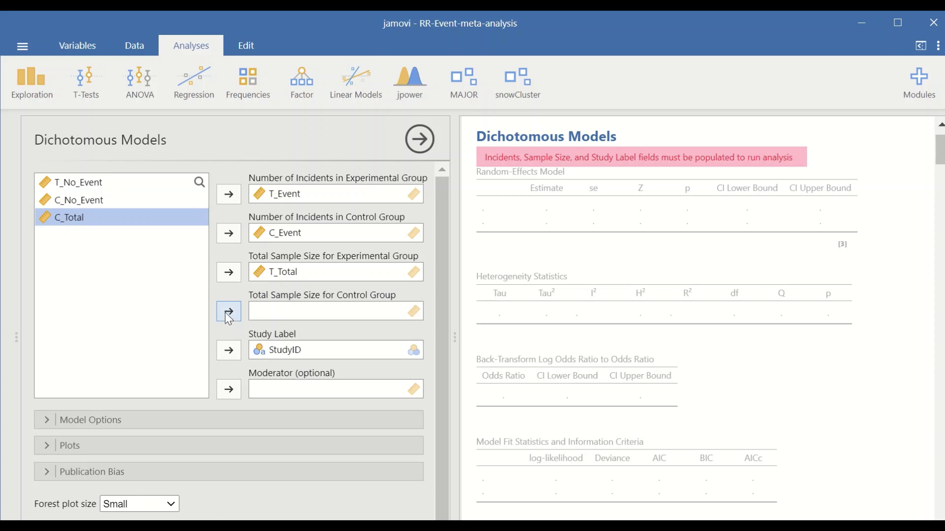
left_click(229, 313)
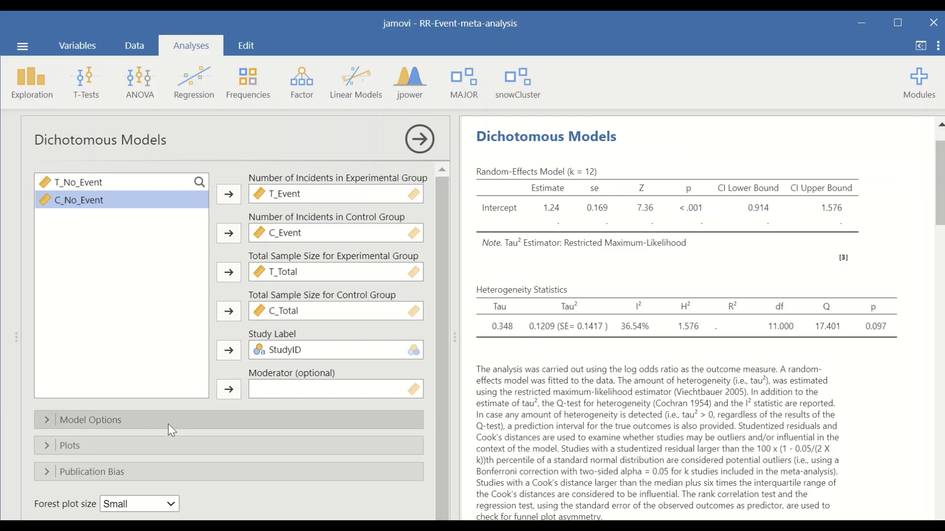
Step: Set the model measure to Log risk ratio, keeping the Restricted Maximum-Likelihood estimator
left_click(128, 422)
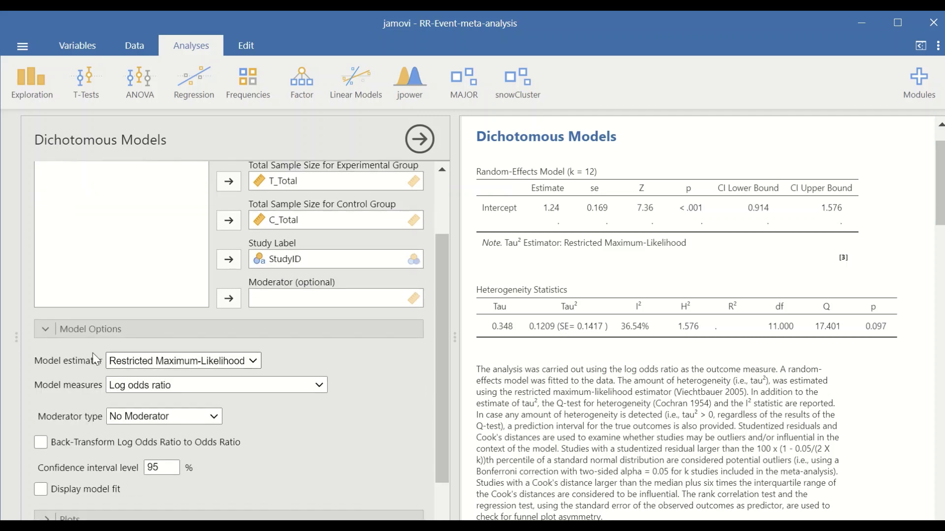
scroll(189, 361, "down", 2)
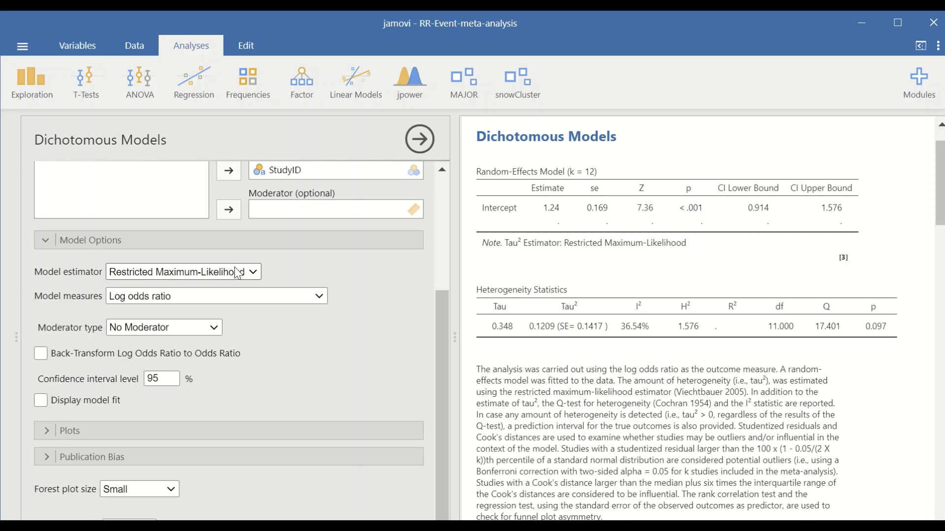
left_click(252, 275)
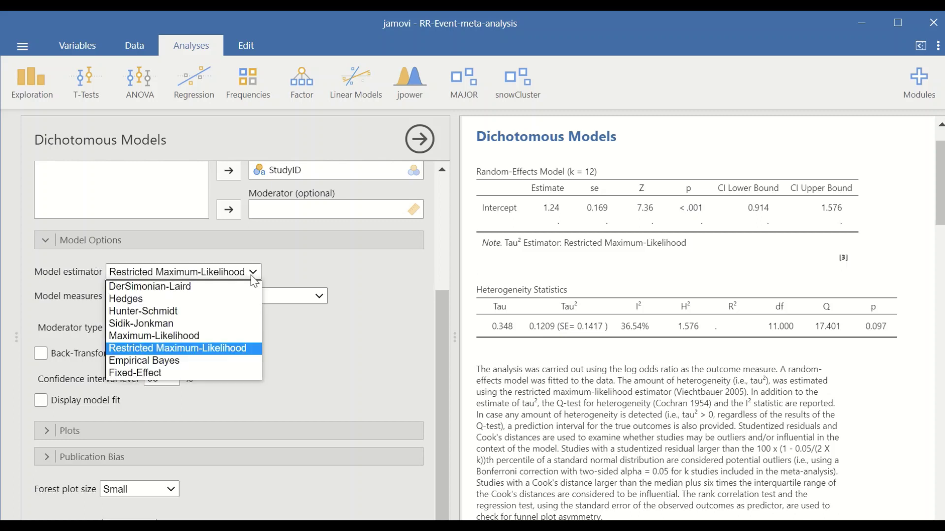
left_click(206, 351)
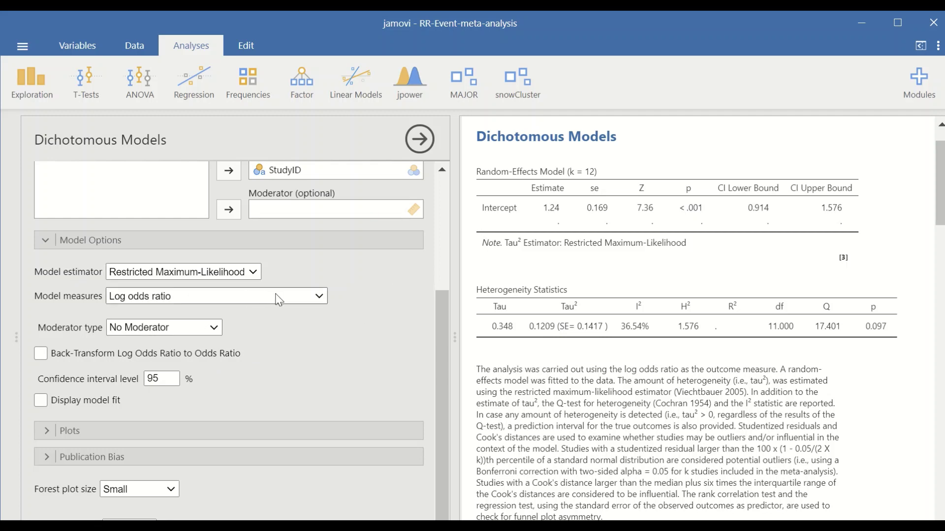
left_click(291, 296)
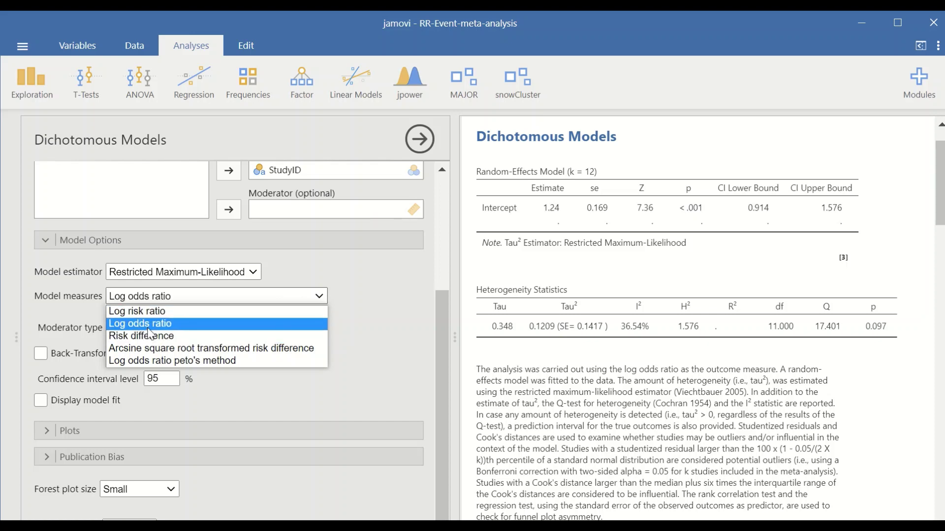
left_click(148, 312)
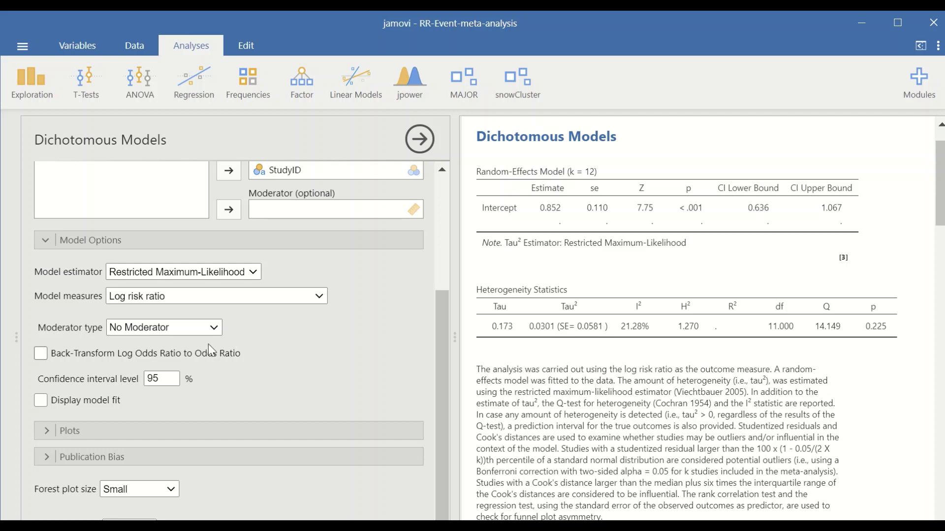
left_click(281, 300)
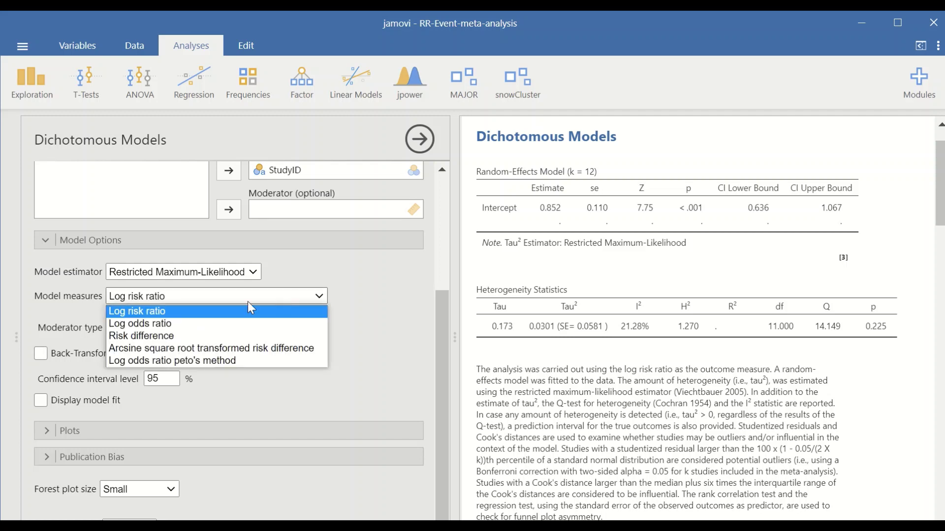
left_click(362, 276)
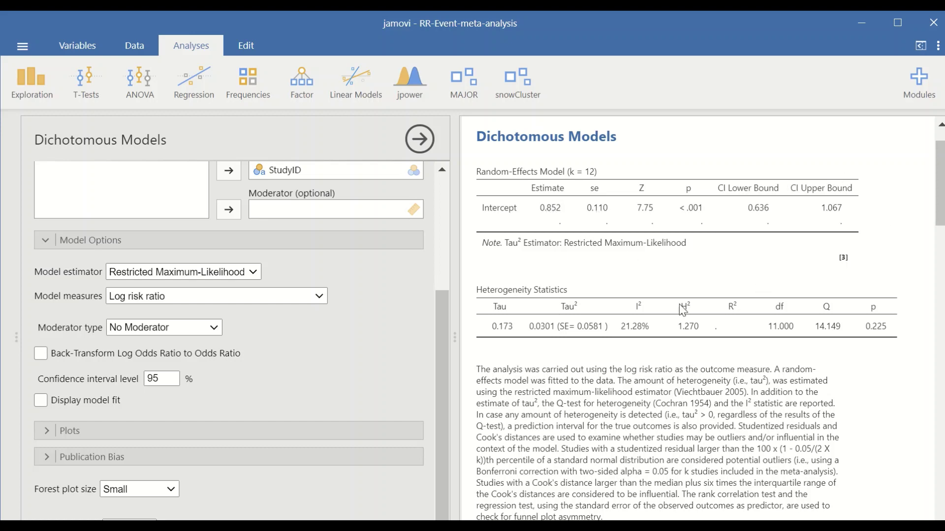
Step: Examine the heterogeneity statistics, the written interpretation and the forest plot in the results
scroll(681, 295, "down", 2)
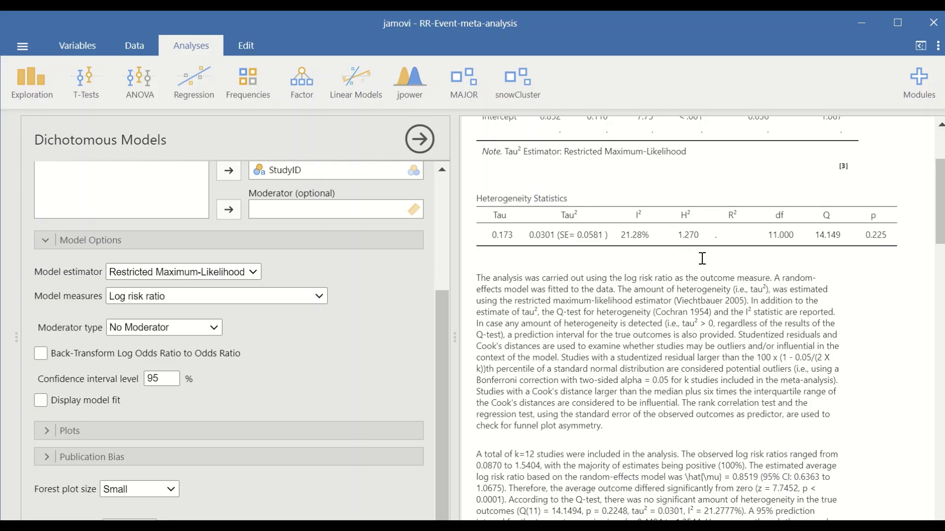
scroll(653, 260, "down", 4)
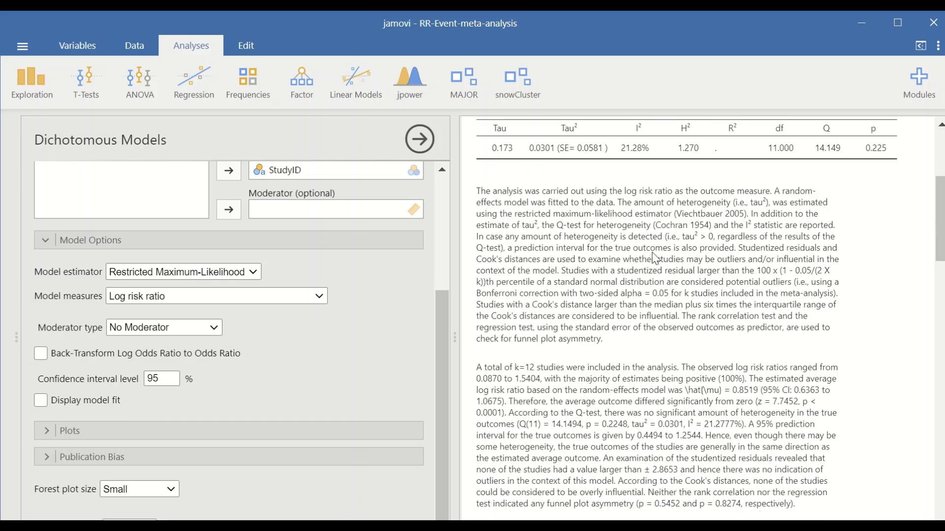
scroll(654, 257, "down", 6)
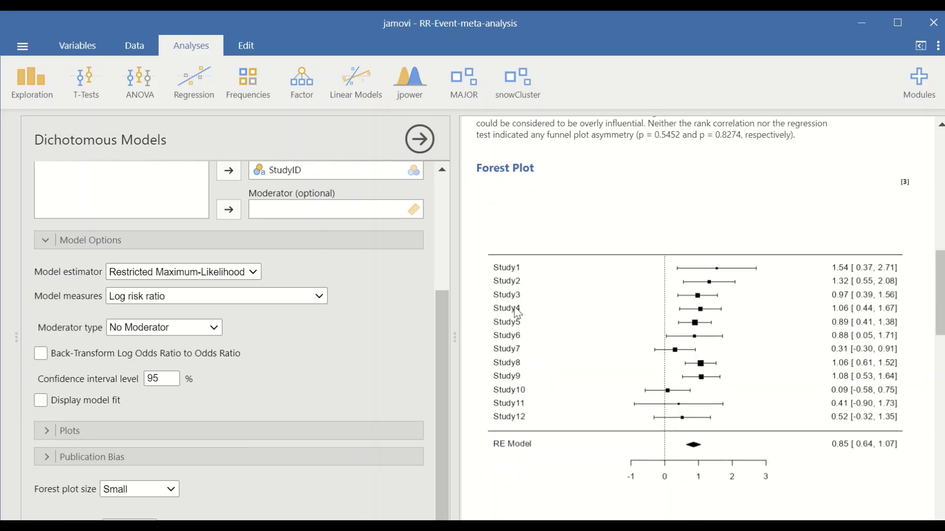
scroll(578, 311, "down", 13)
scroll(578, 310, "up", 10)
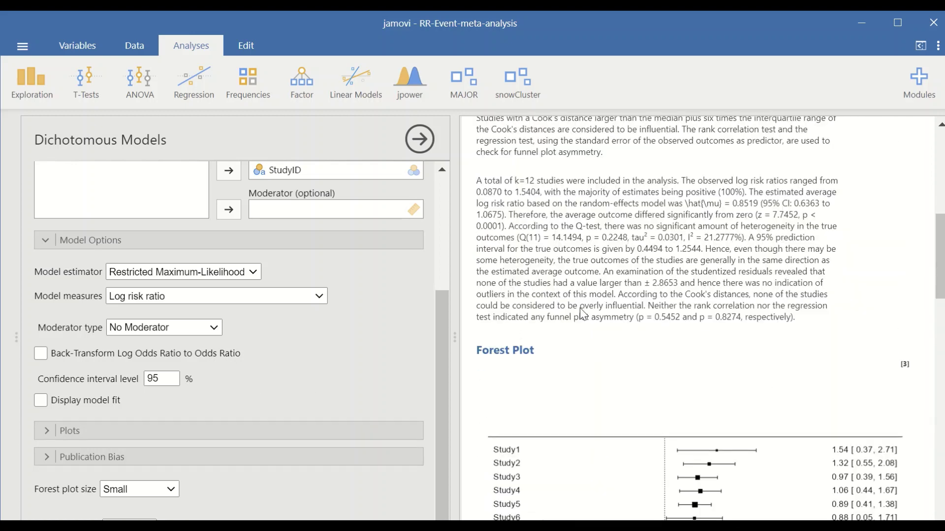
scroll(578, 312, "down", 5)
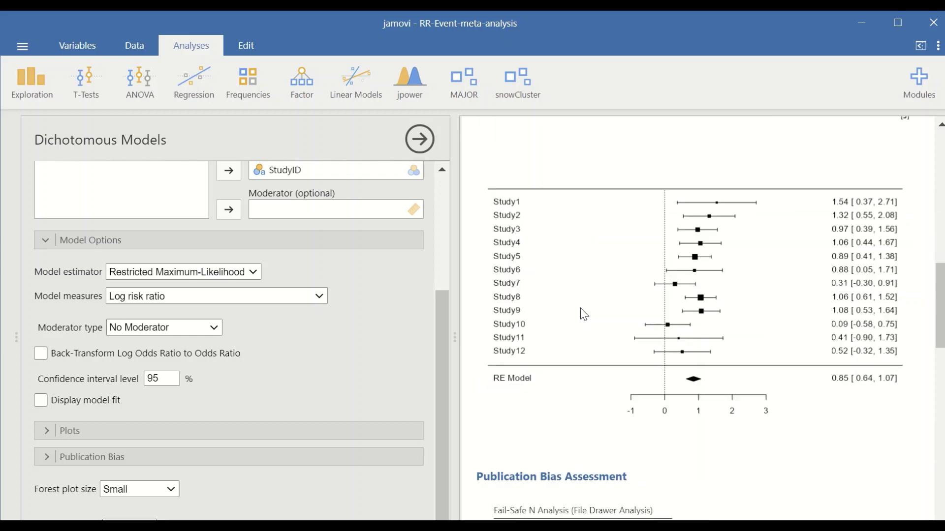
Step: Show the plot options and compare the forest plot with the random-effects model and heterogeneity tables
left_click(63, 432)
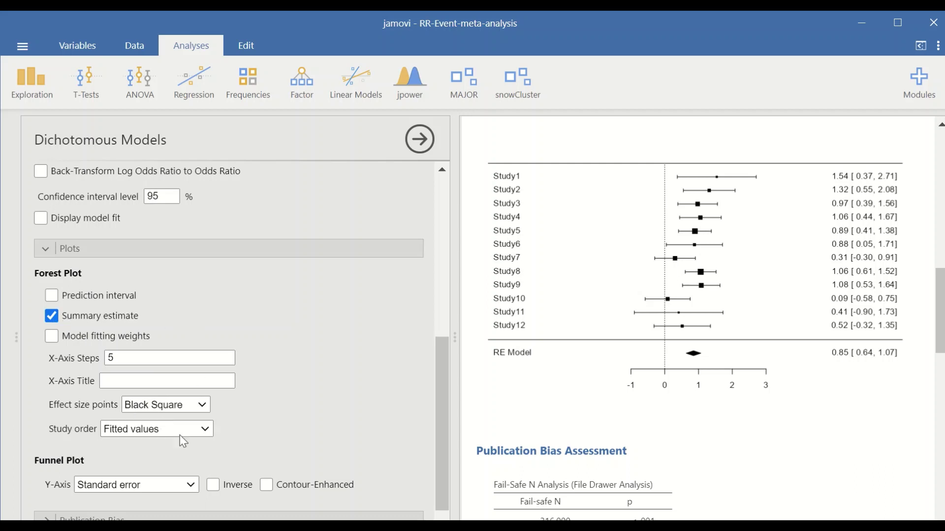
scroll(743, 418, "up", 2)
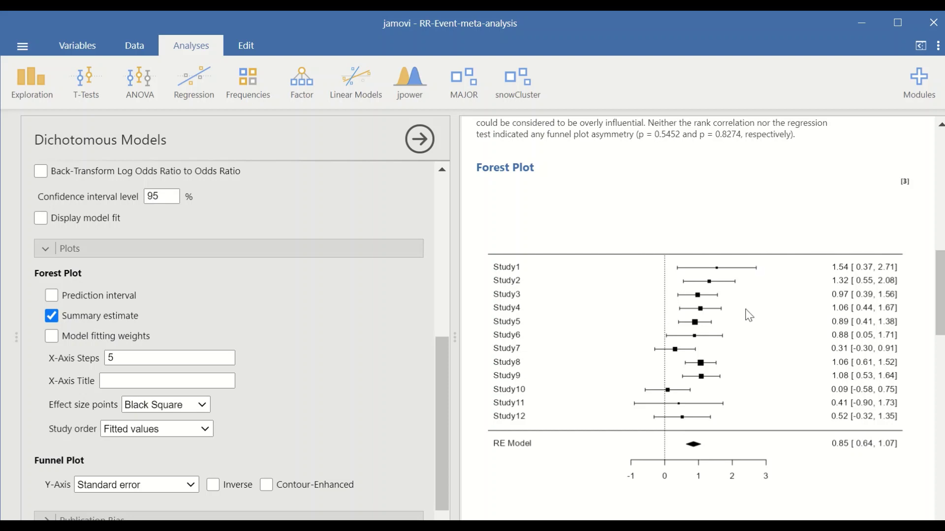
scroll(725, 353, "down", 2)
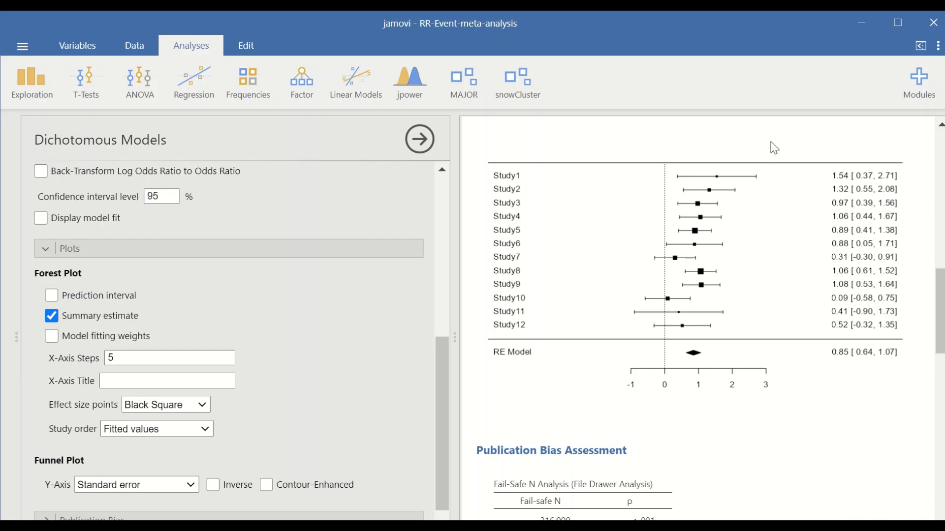
scroll(712, 304, "up", 10)
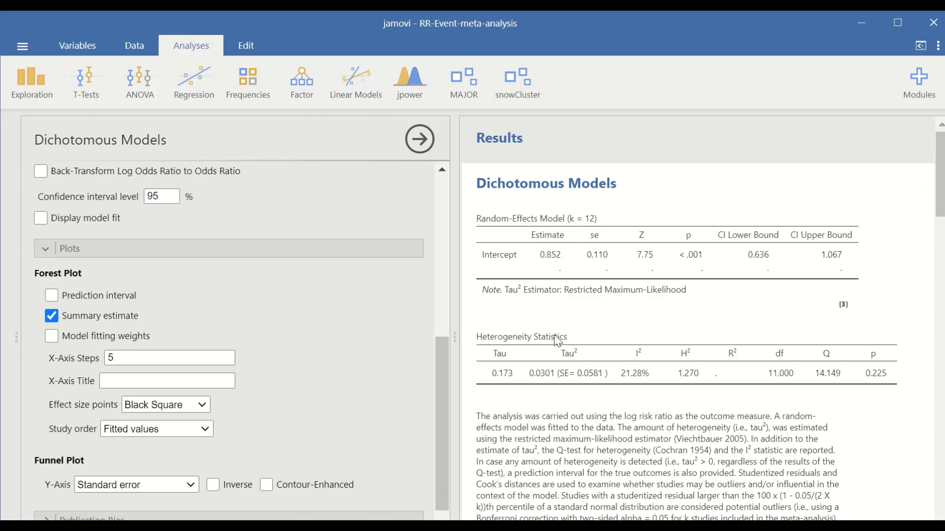
scroll(699, 335, "down", 10)
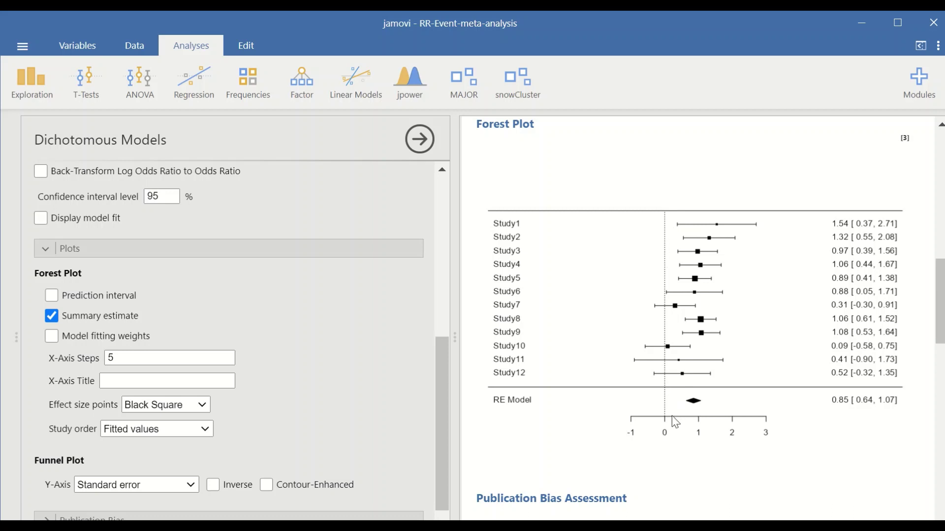
scroll(630, 330, "down", 3)
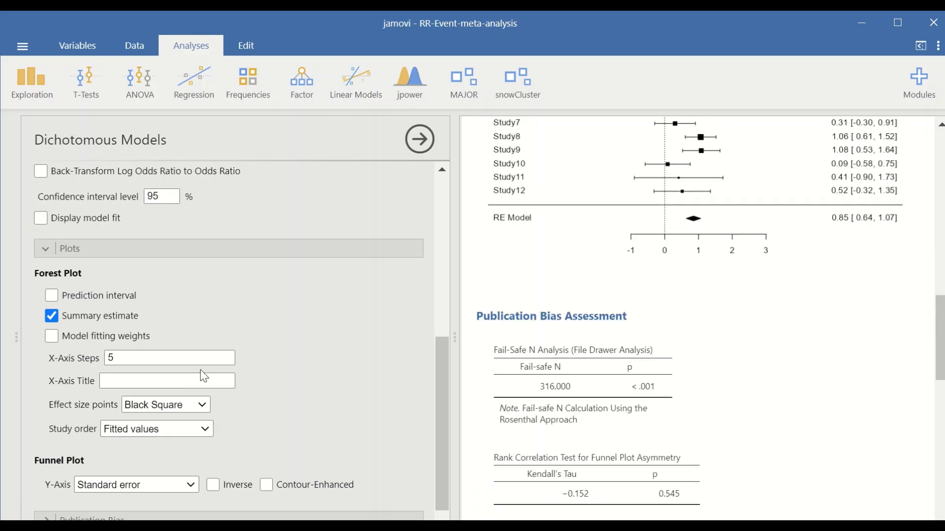
Step: Try Empty Circle as the forest plot's effect size points, and switch back to Black Square
scroll(237, 374, "down", 2)
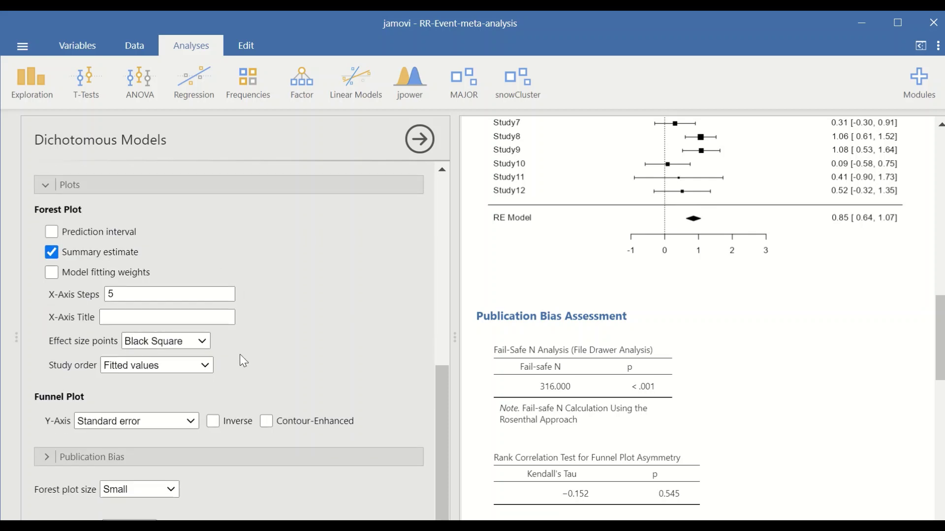
left_click(196, 346)
left_click(154, 404)
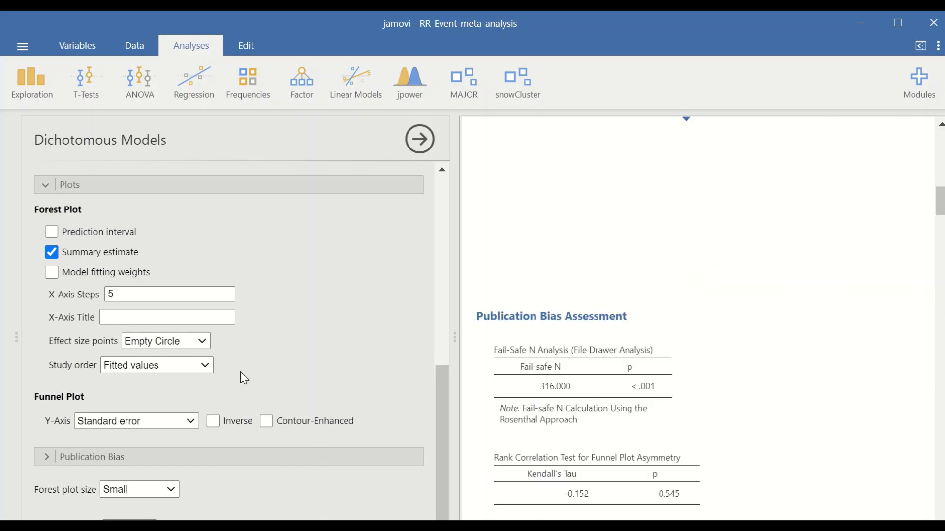
scroll(688, 323, "up", 5)
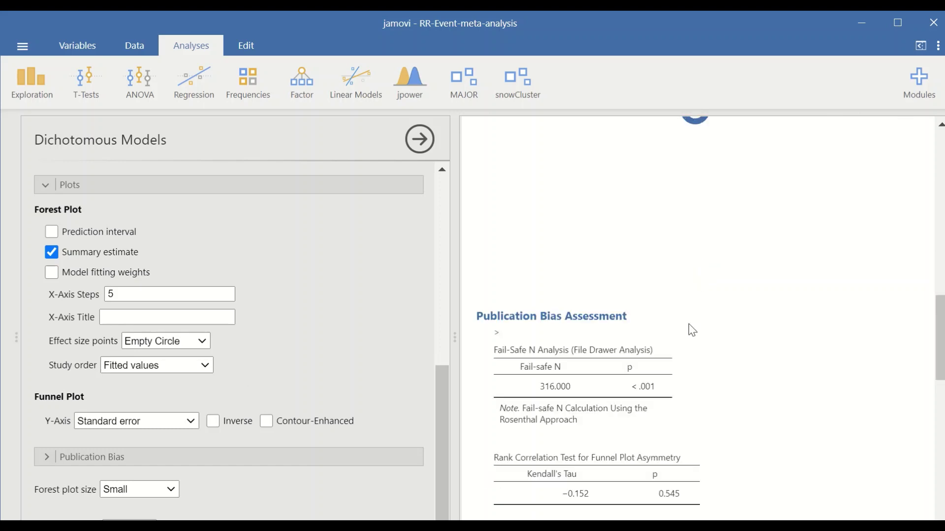
left_click(179, 348)
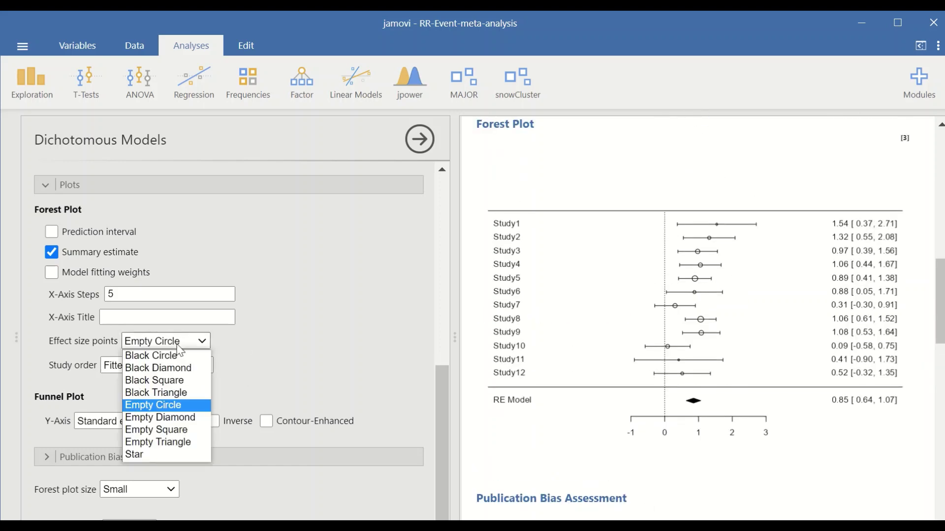
left_click(186, 381)
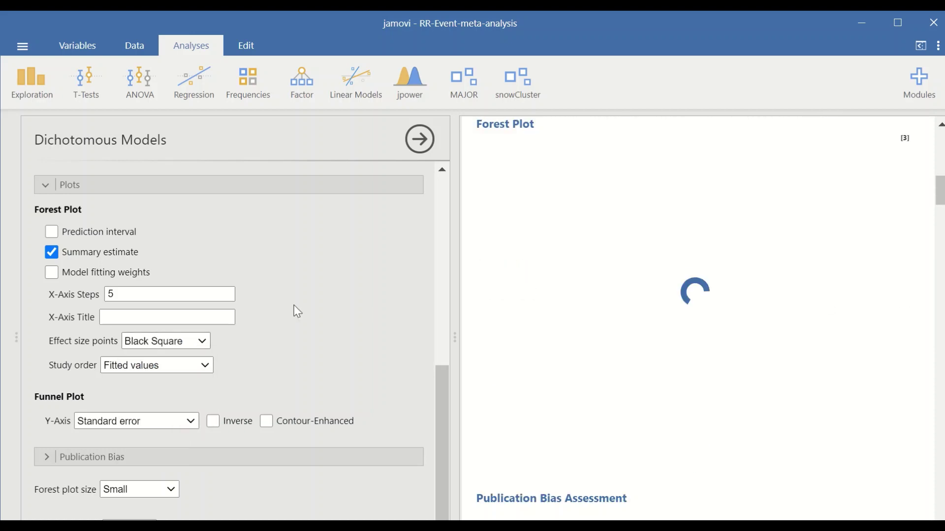
Step: Bring the full forest plot into view and show the publication bias options with the Fail-Safe N method
scroll(805, 285, "down", 2)
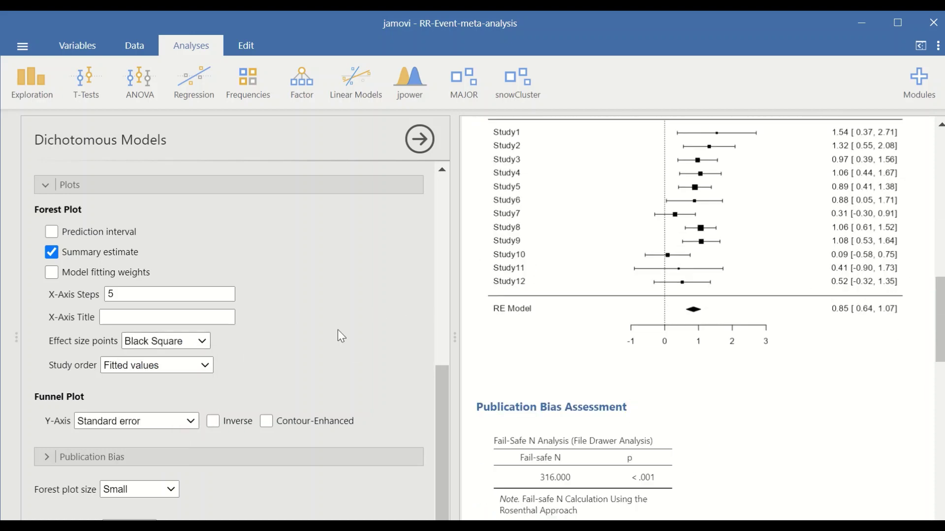
left_click(49, 460)
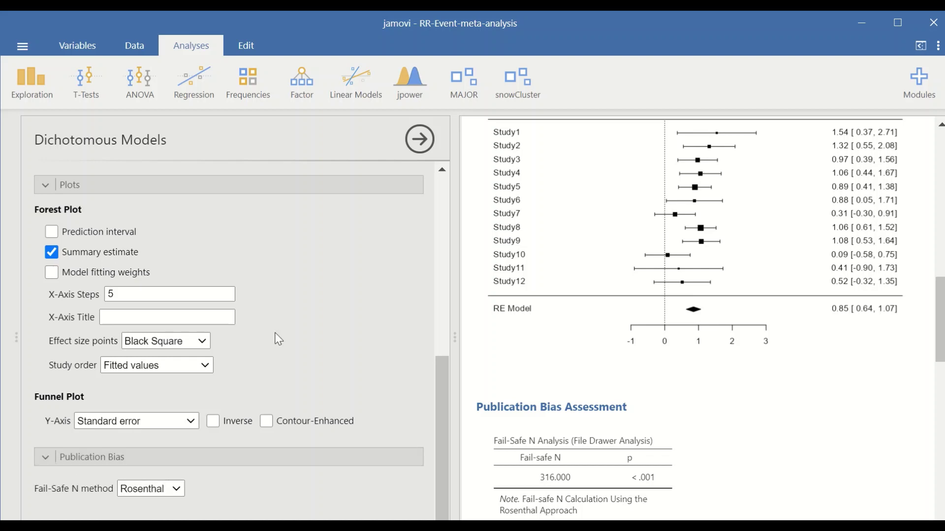
scroll(313, 318, "down", 1)
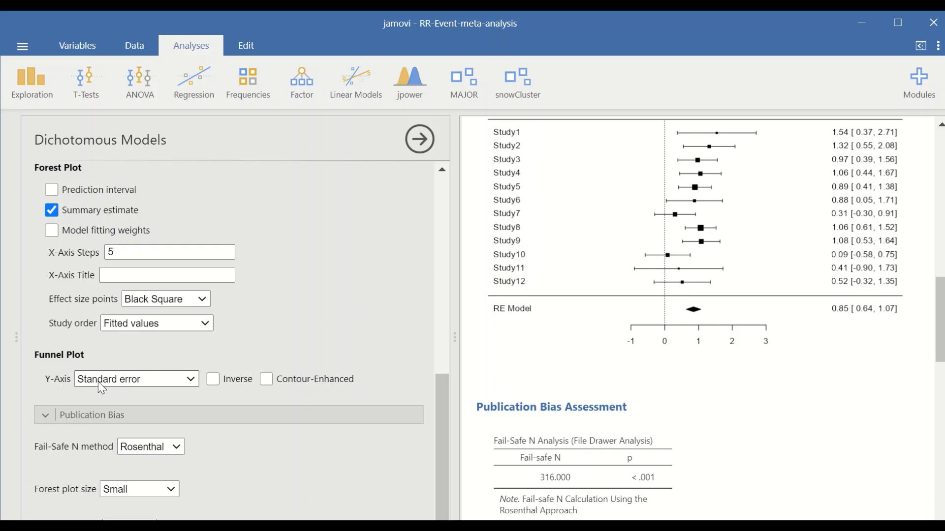
Step: Check the funnel plot's Y-axis choices, keeping Standard error, and examine the funnel plot through to the end of the results
left_click(183, 383)
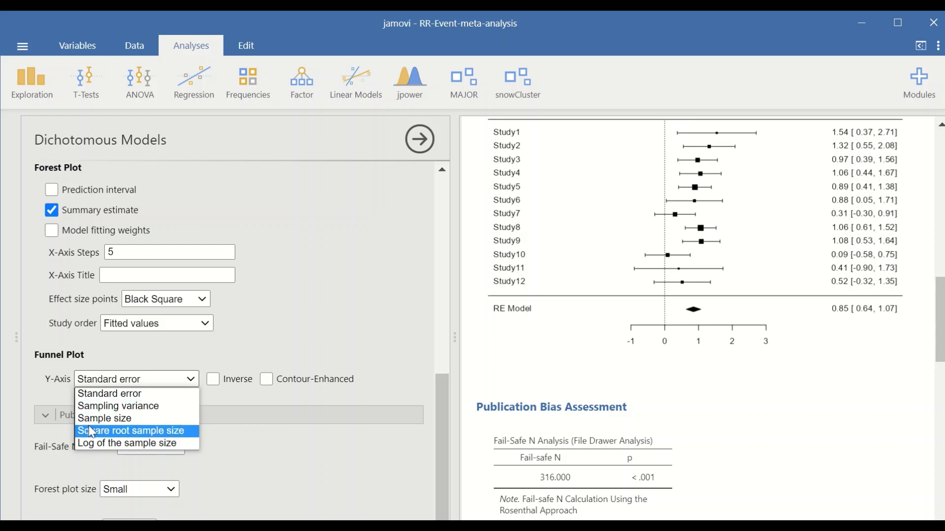
left_click(264, 462)
scroll(763, 306, "down", 10)
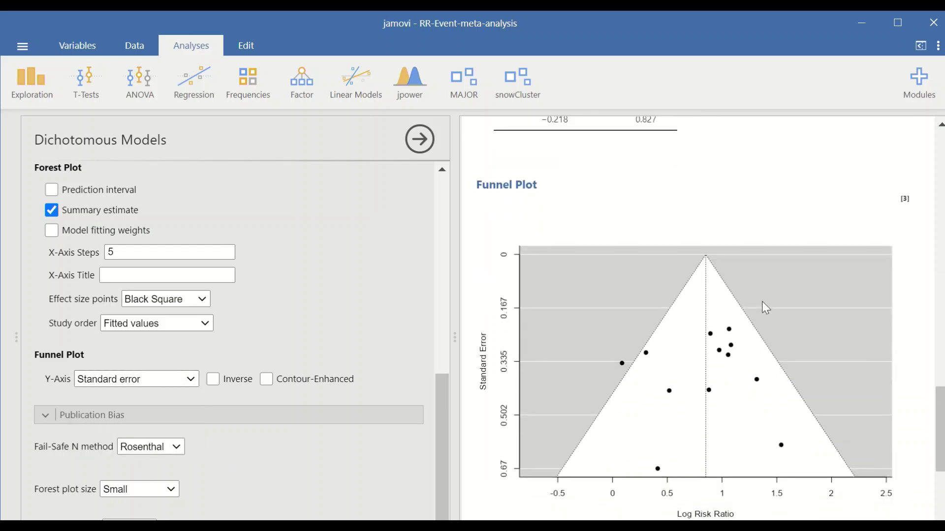
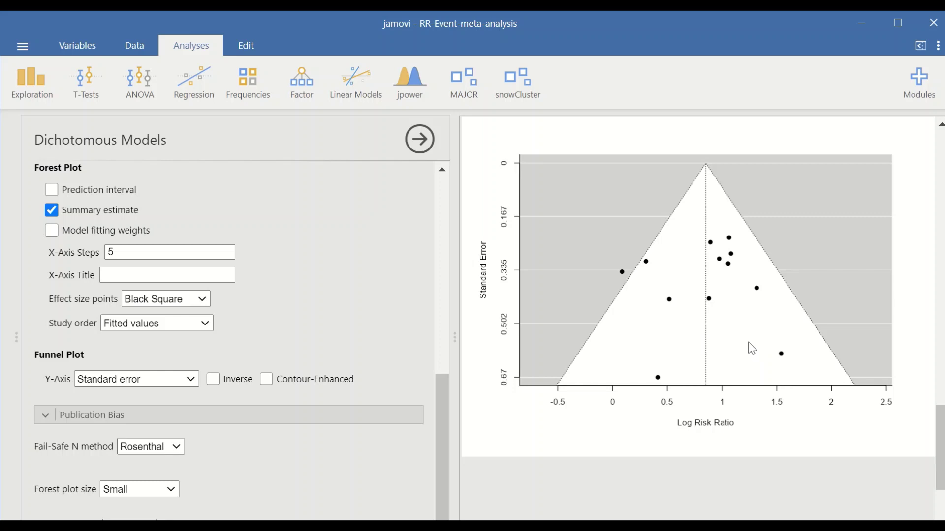
scroll(716, 381, "down", 3)
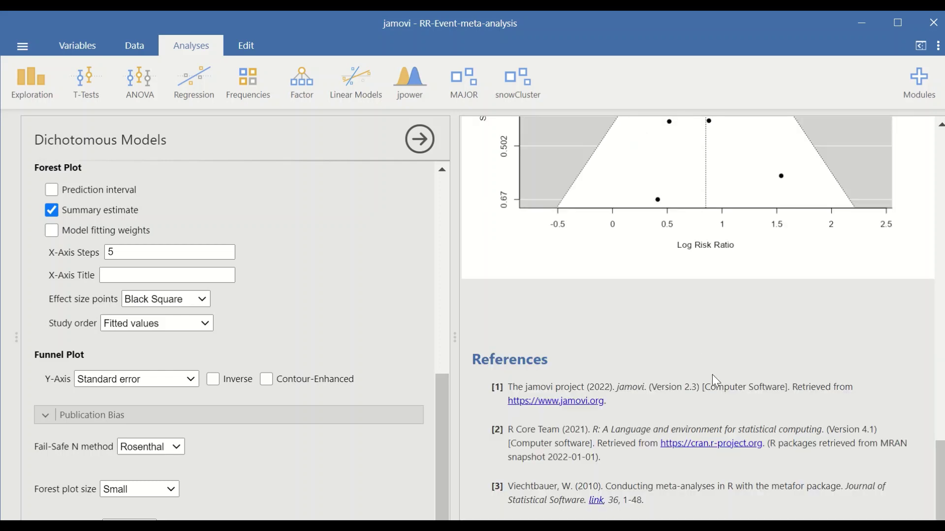